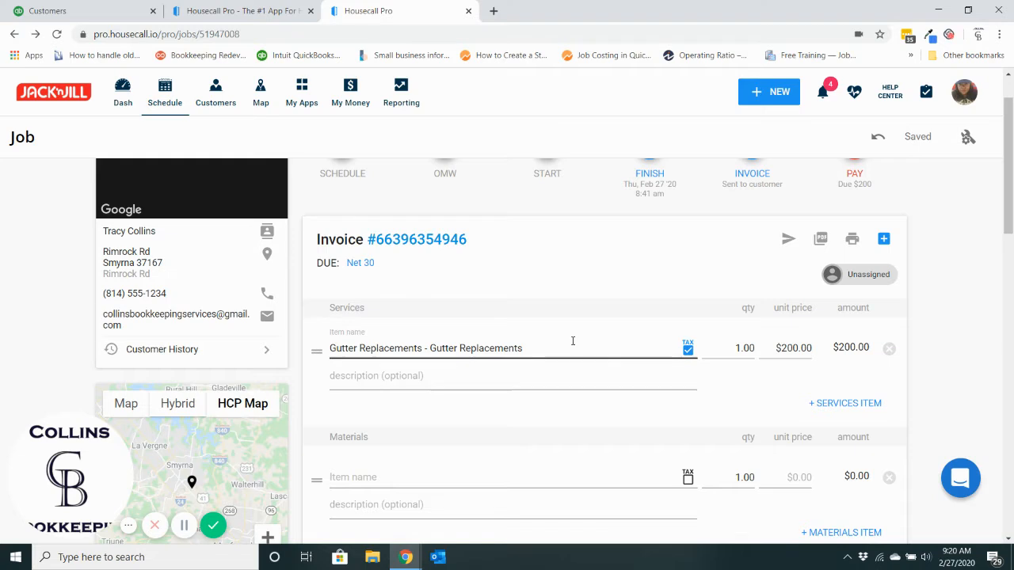
- Compare the Gutter Replacements invoice in Housecall Pro with the customer's 02/27/2020 invoice in QuickBooks
scroll(572, 342, up, 1)
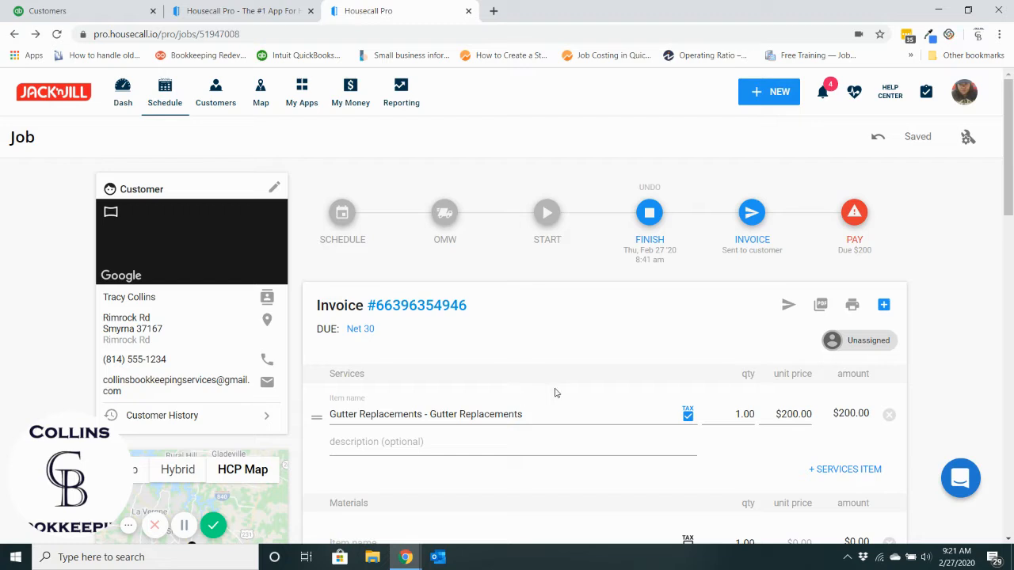
scroll(555, 392, down, 1)
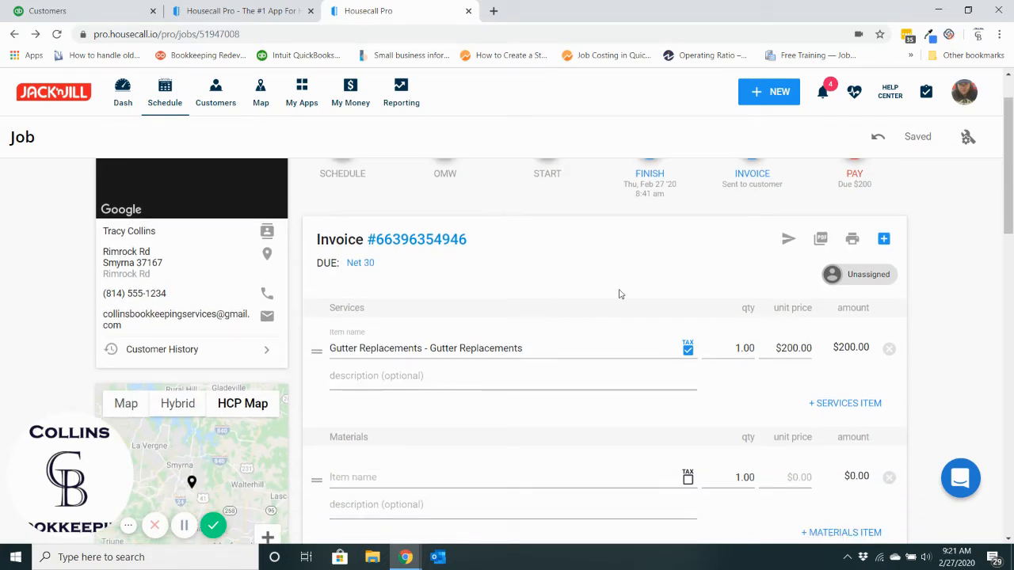
click(107, 11)
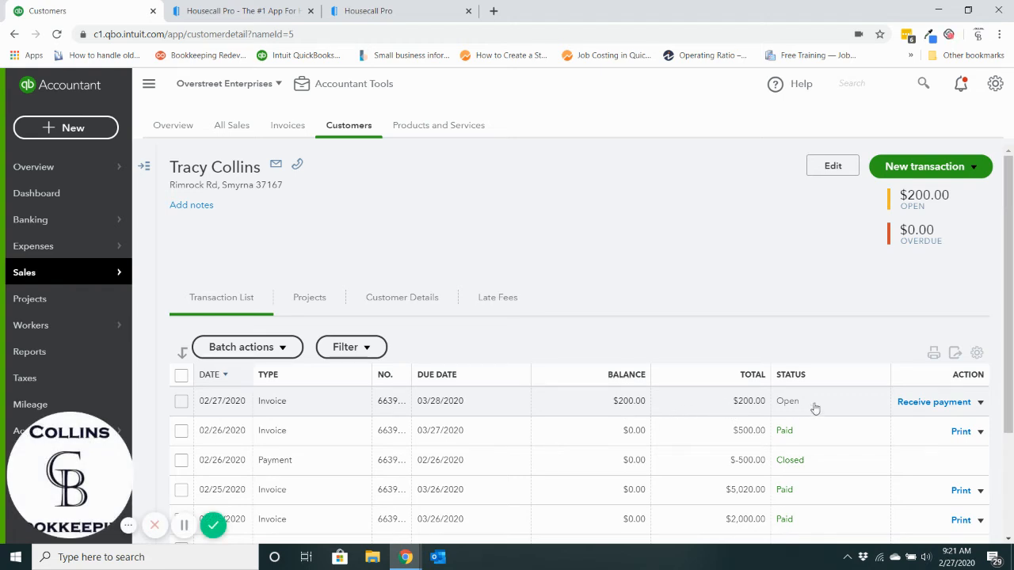
click(417, 17)
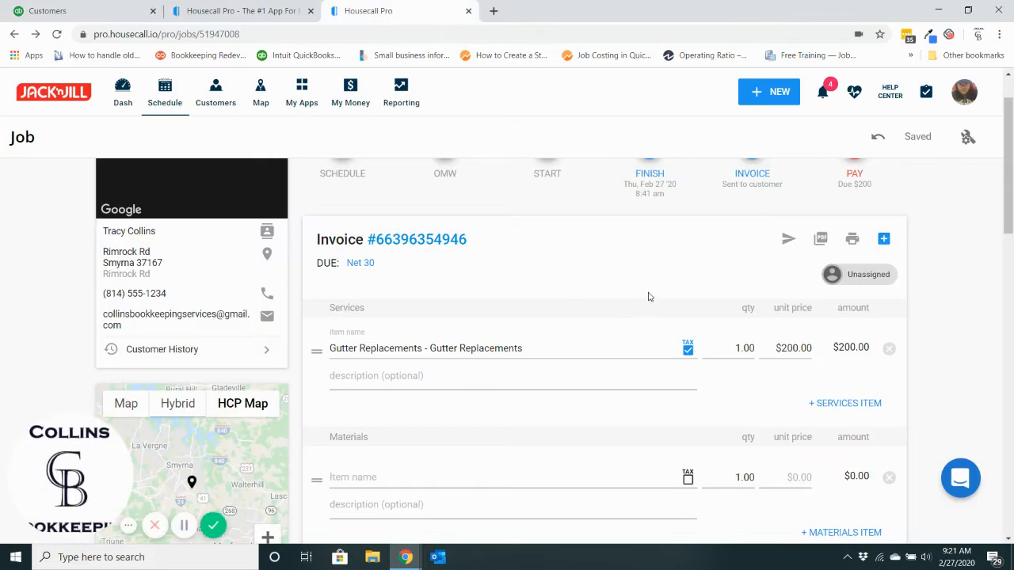
- Clear the Gutter Replacements unit price on the Housecall Pro invoice, and refresh the customer's page in QuickBooks
drag(781, 348, 822, 355)
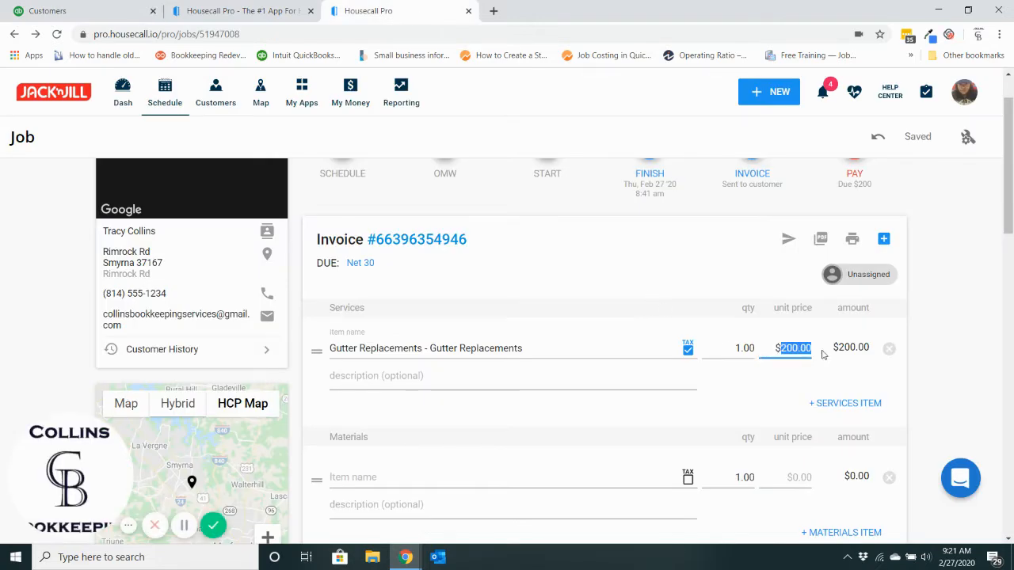
key(BackSpace)
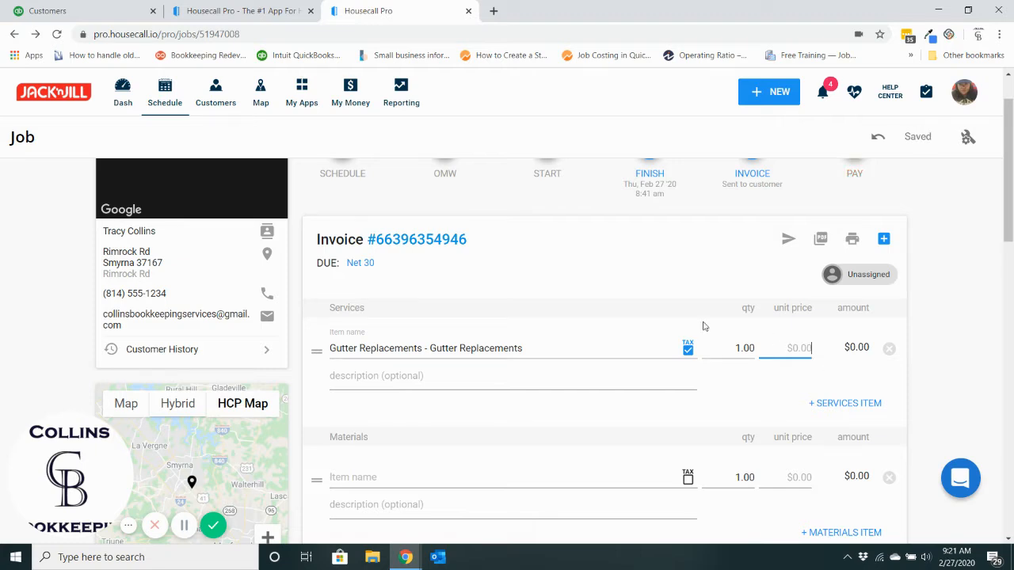
click(94, 16)
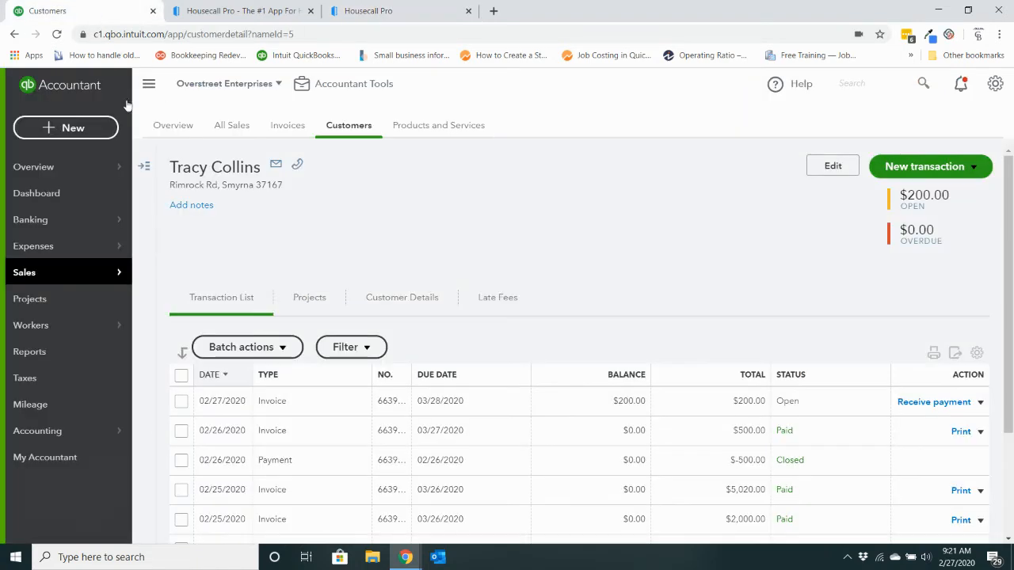
click(57, 35)
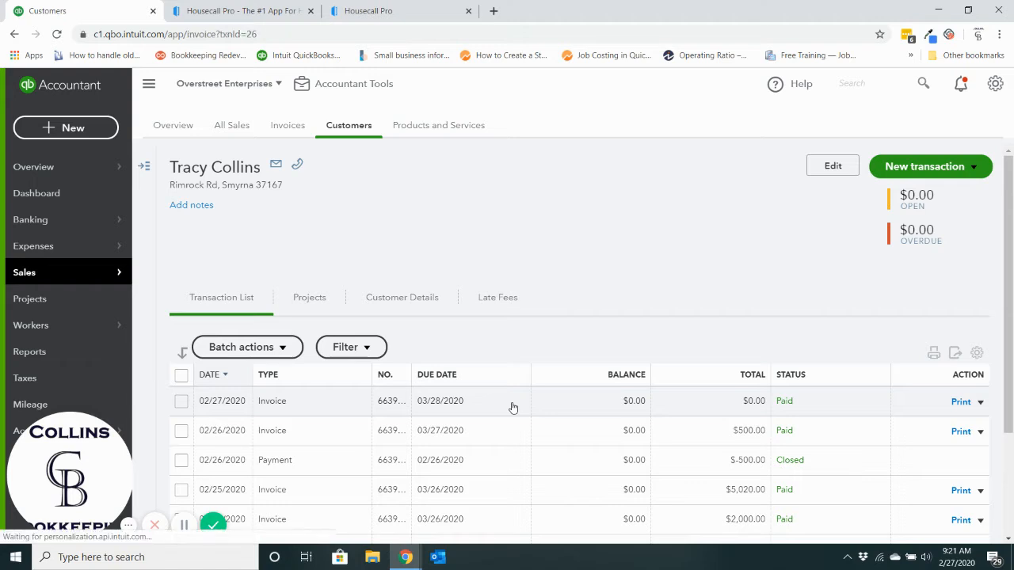
- Set the line amount on the customer's 02/27/2020 invoice to 200.00, save it without a class and close it
click(514, 407)
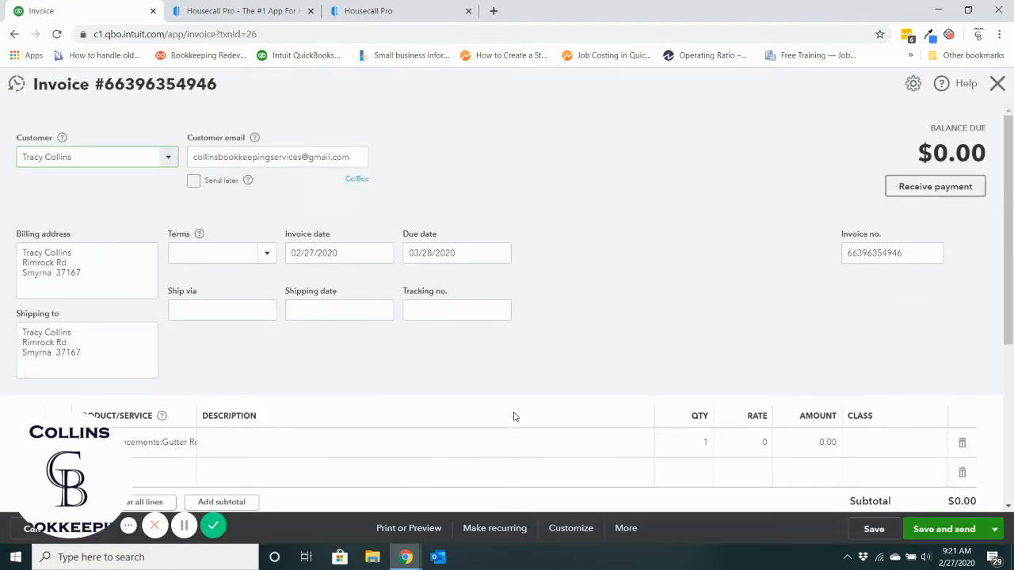
click(747, 448)
click(813, 442)
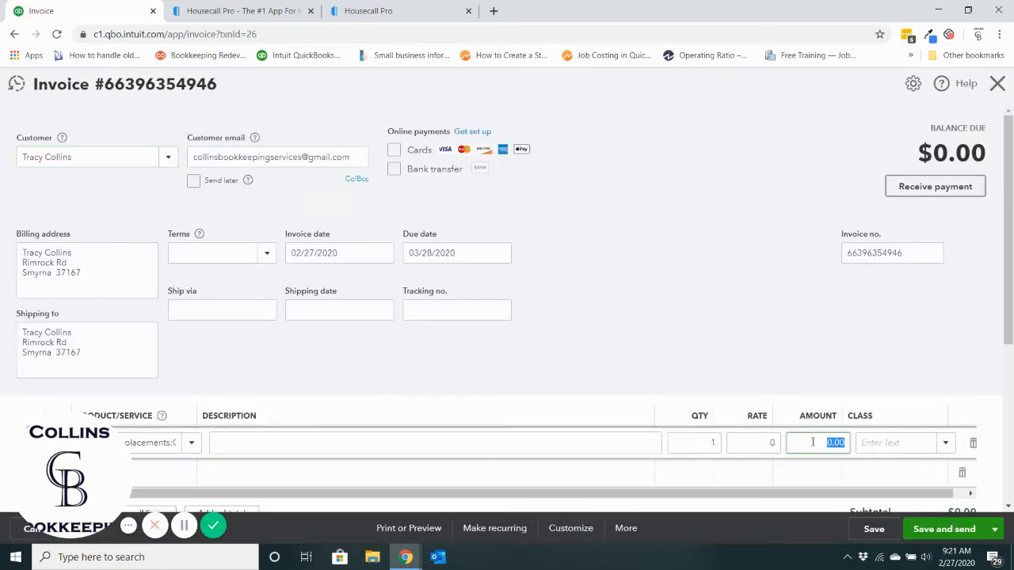
text(200.00)
click(875, 529)
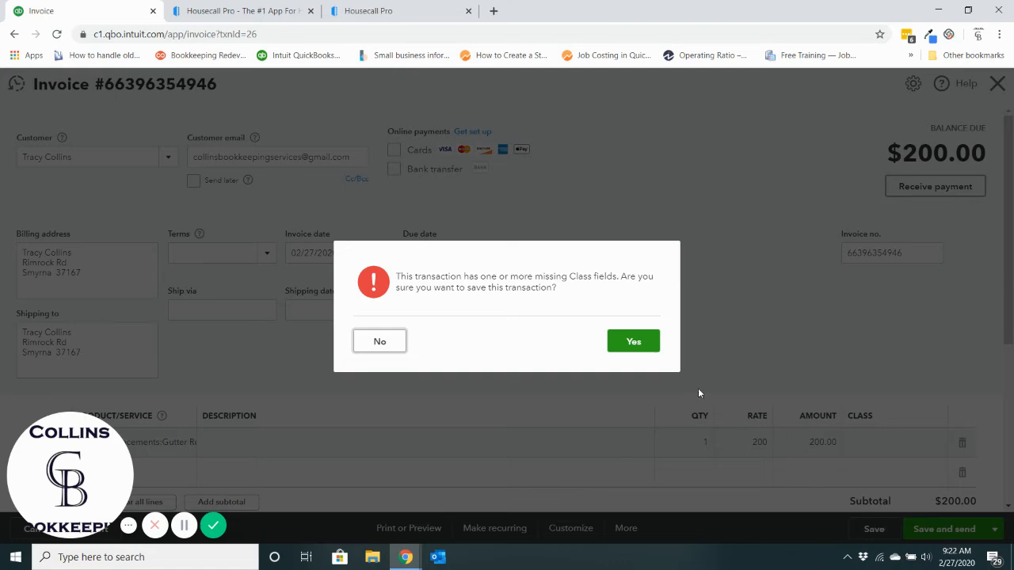
click(633, 342)
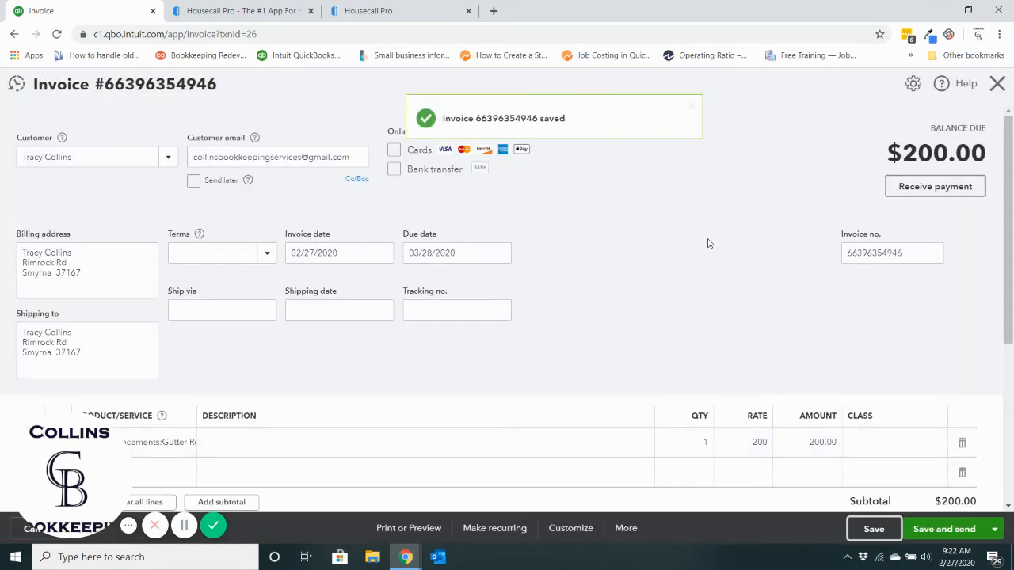
click(998, 85)
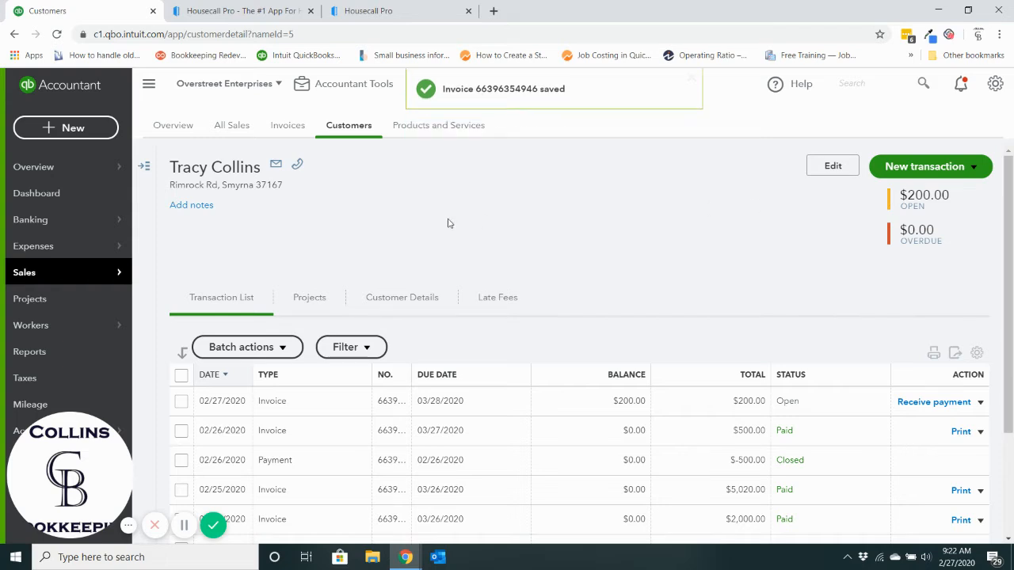
- Create a new credit memo for the same customer as the edited invoice
click(78, 133)
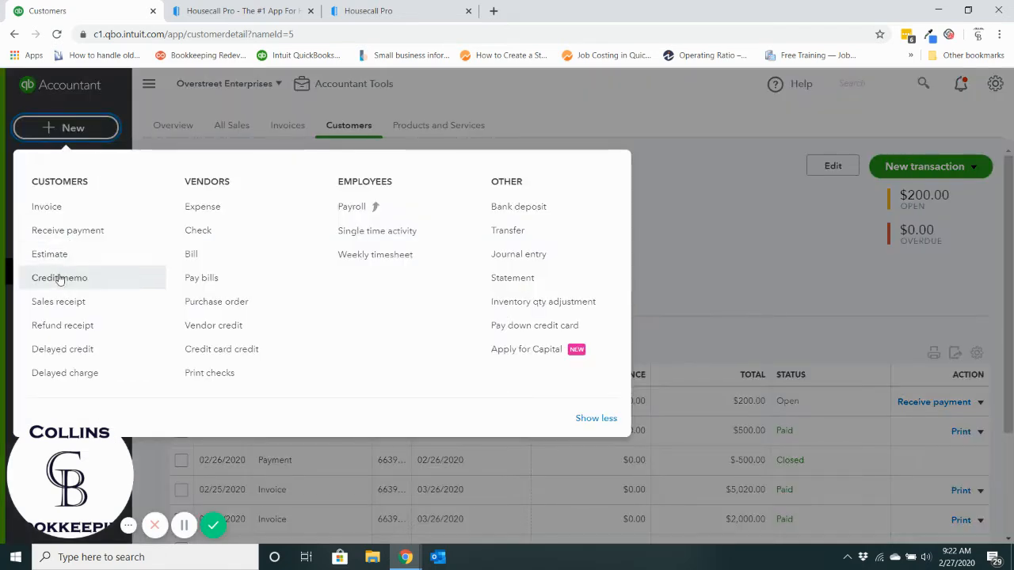
click(60, 279)
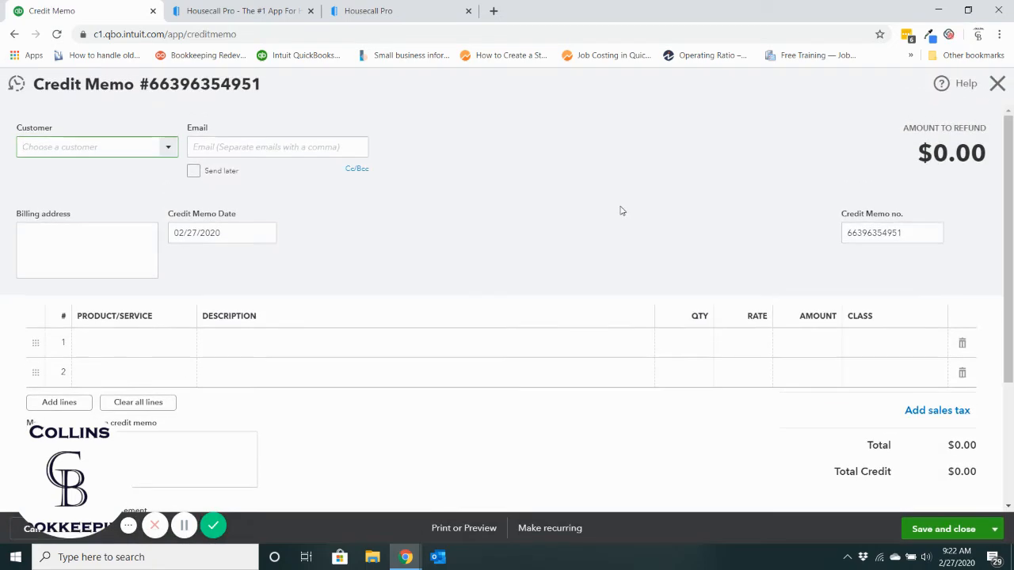
click(136, 145)
text(tracy)
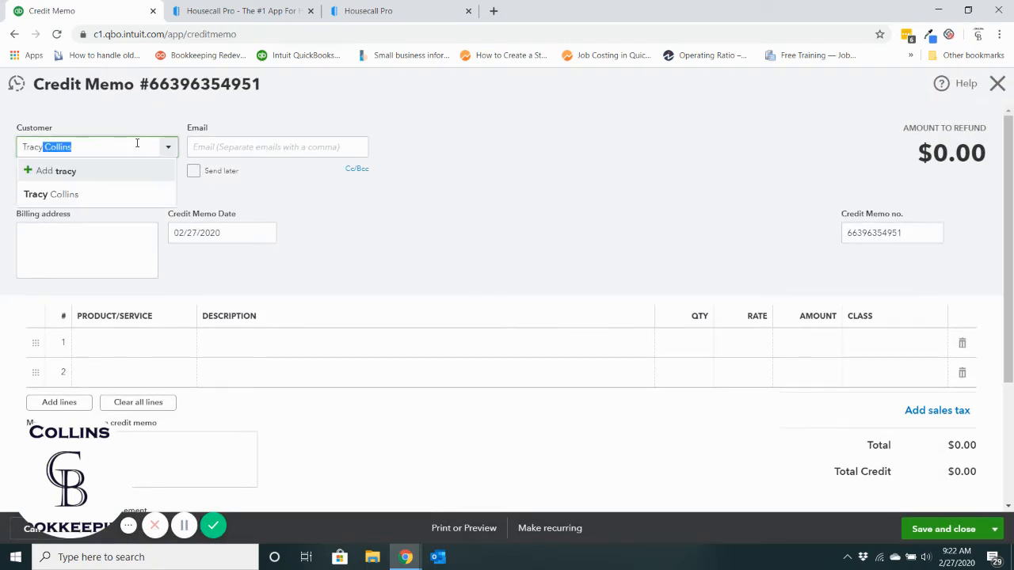
click(96, 198)
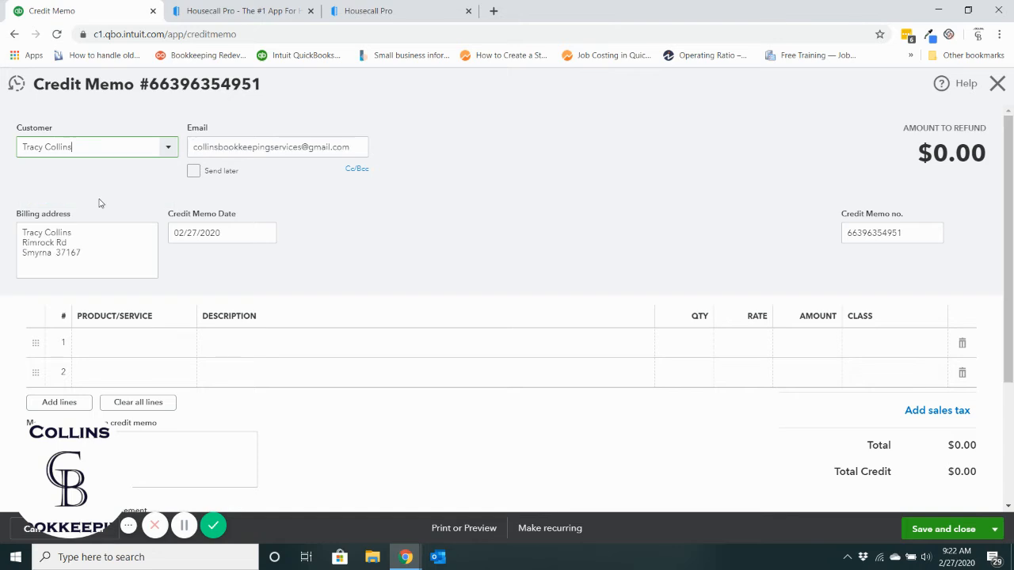
- Add Bad Debt Expense as a new service-type item on the credit memo's first line
click(156, 346)
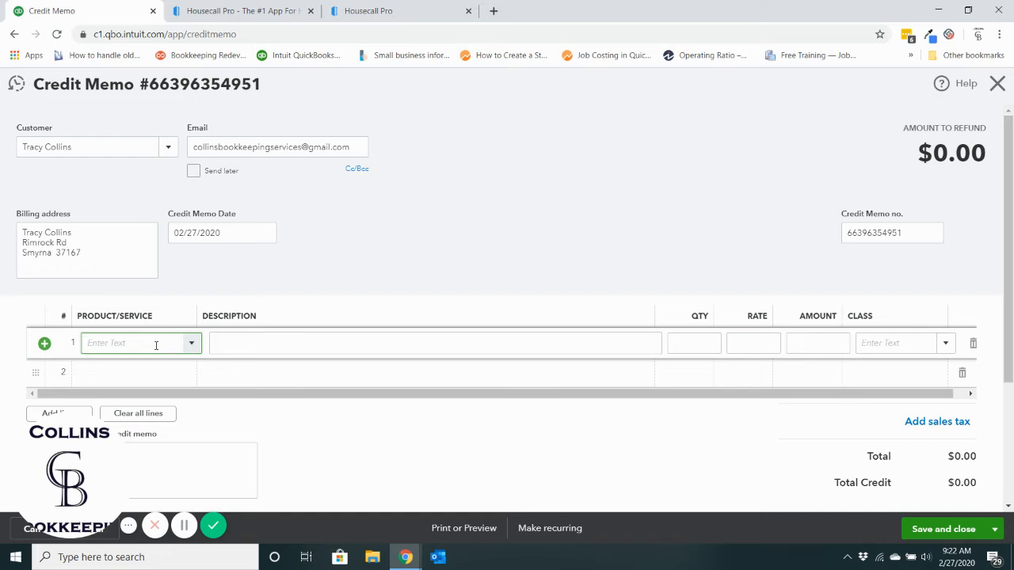
text(Bad De)
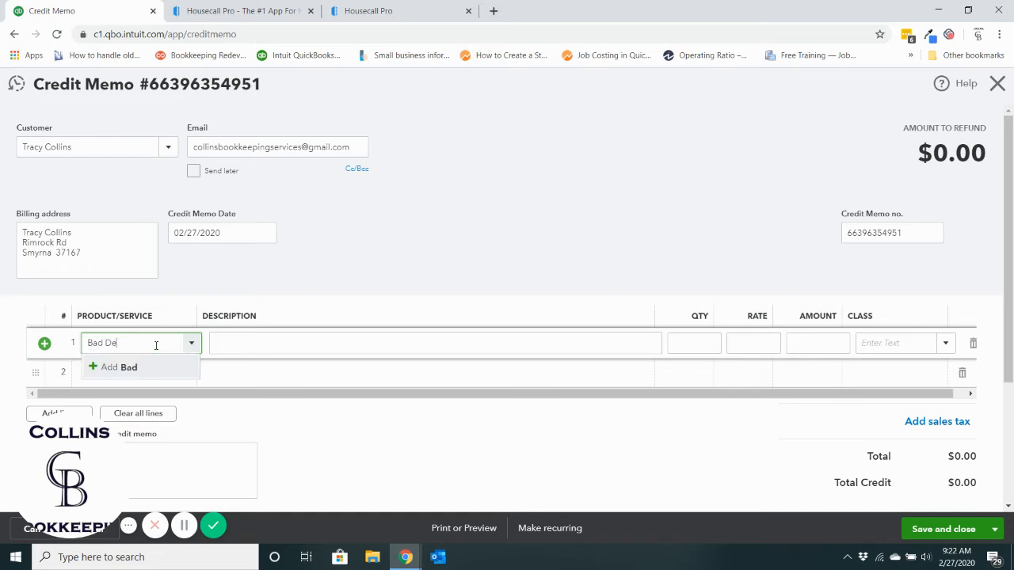
text(bt Expense)
click(147, 369)
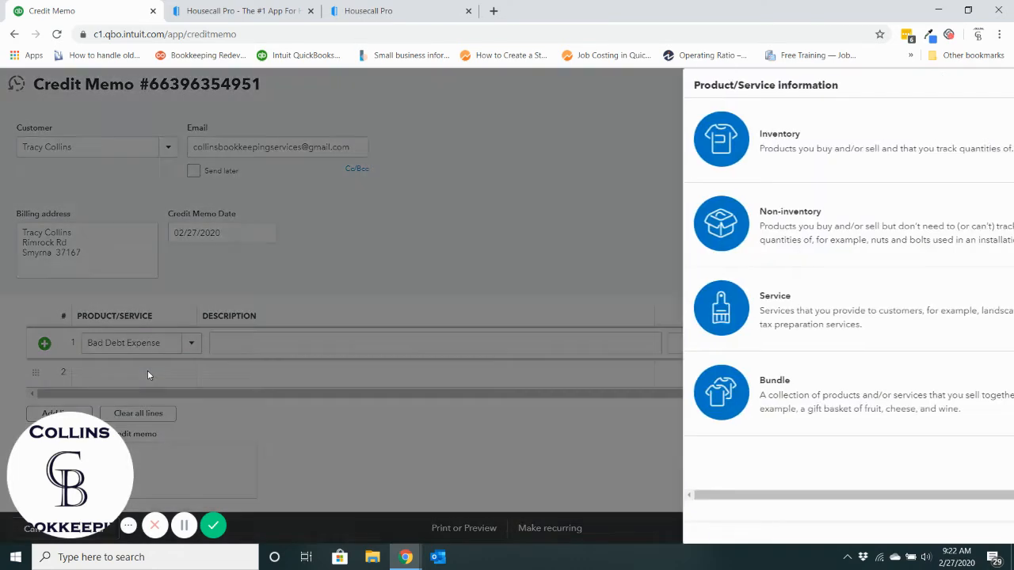
click(748, 310)
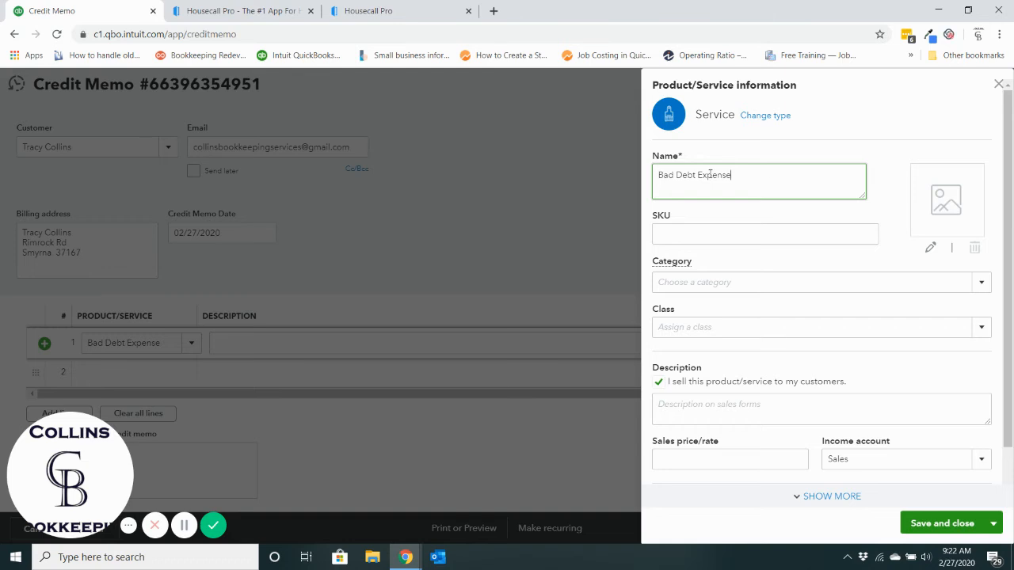
- Add a new account named Bad Debt Expense as the service's income account
click(865, 458)
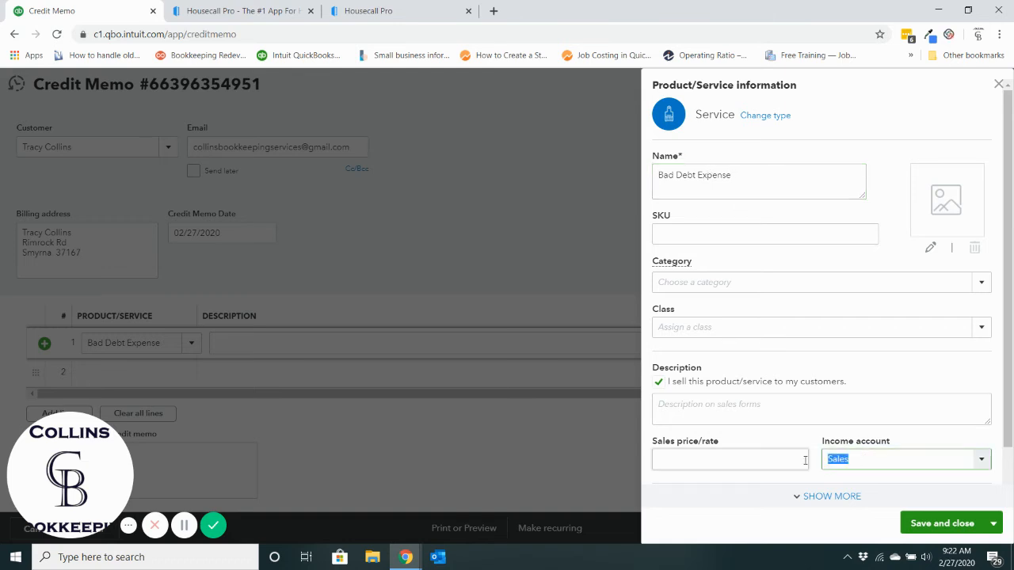
text(Bad Deb)
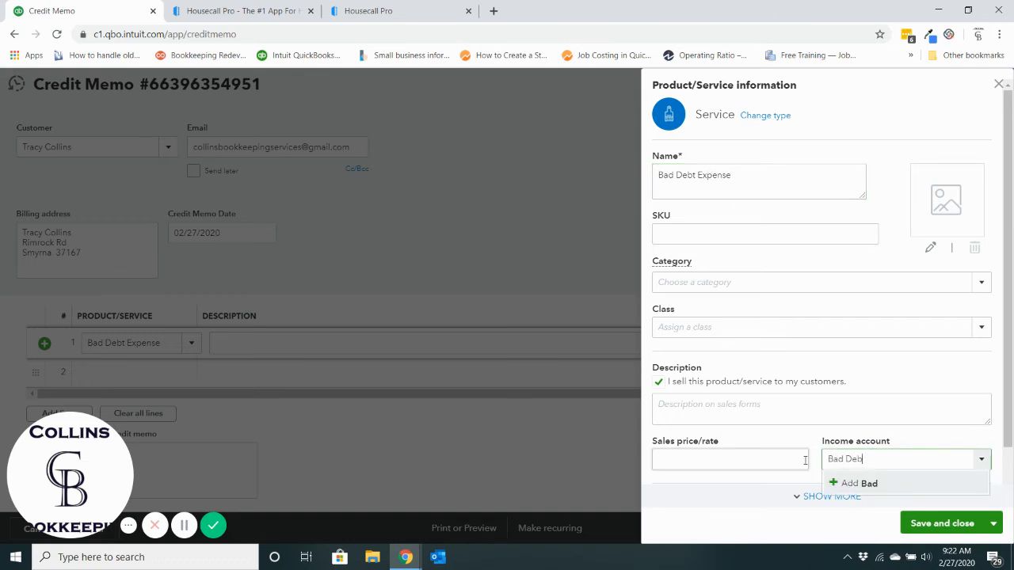
text(t Expense)
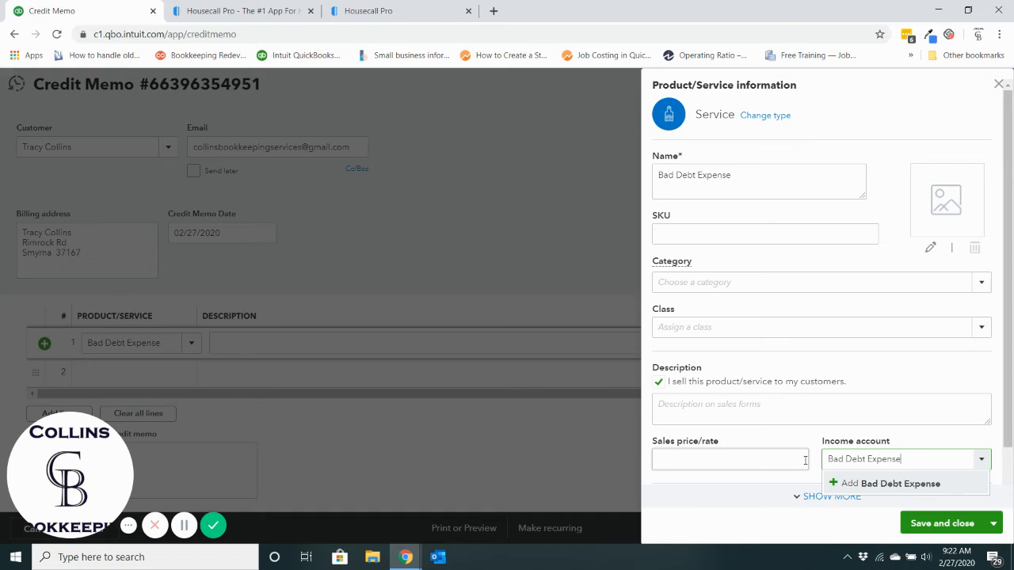
click(871, 483)
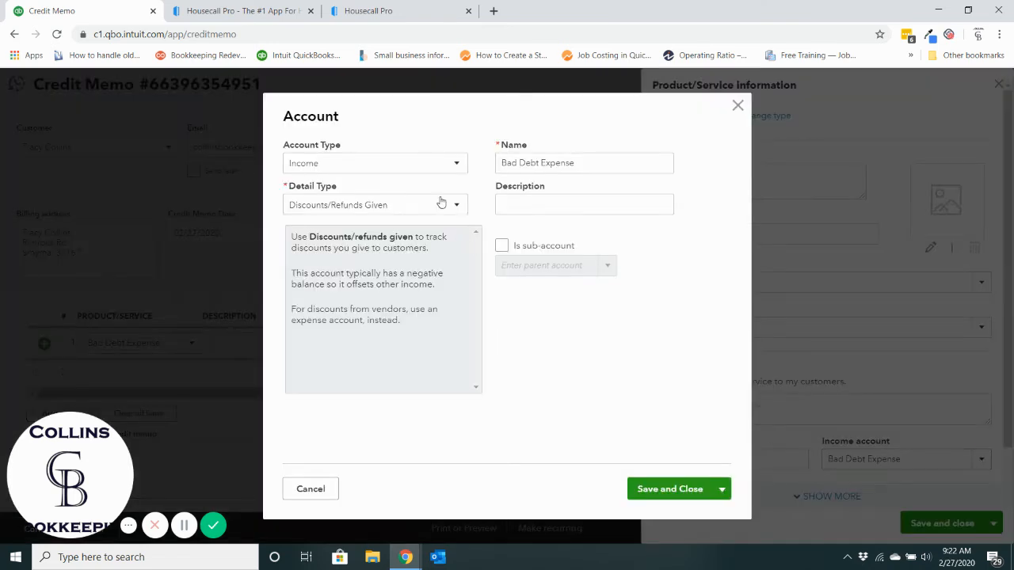
- Set the new account's type to Expenses and detail type to Bad Debts, and save both the account and the service
click(323, 163)
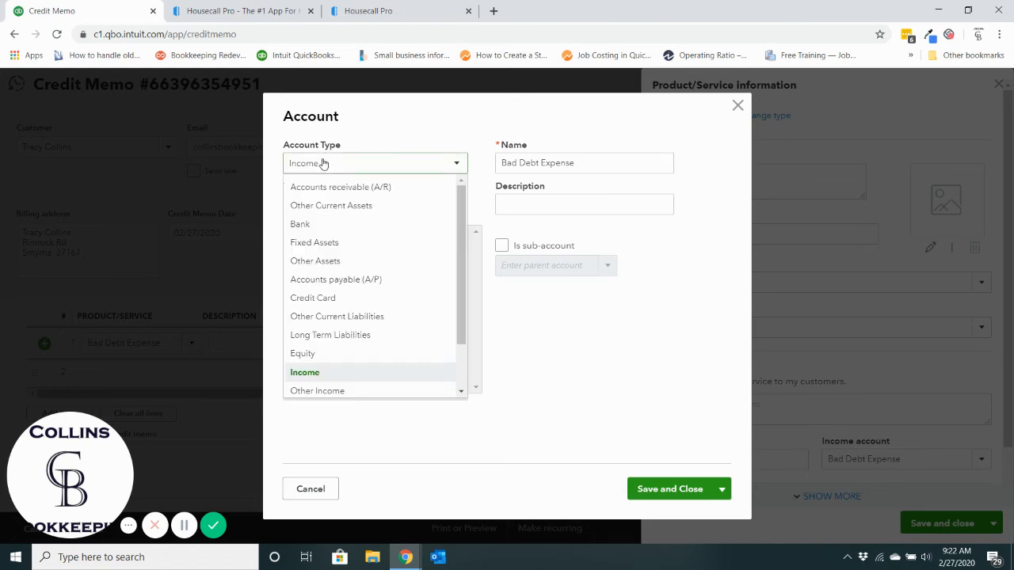
scroll(327, 306, down, 2)
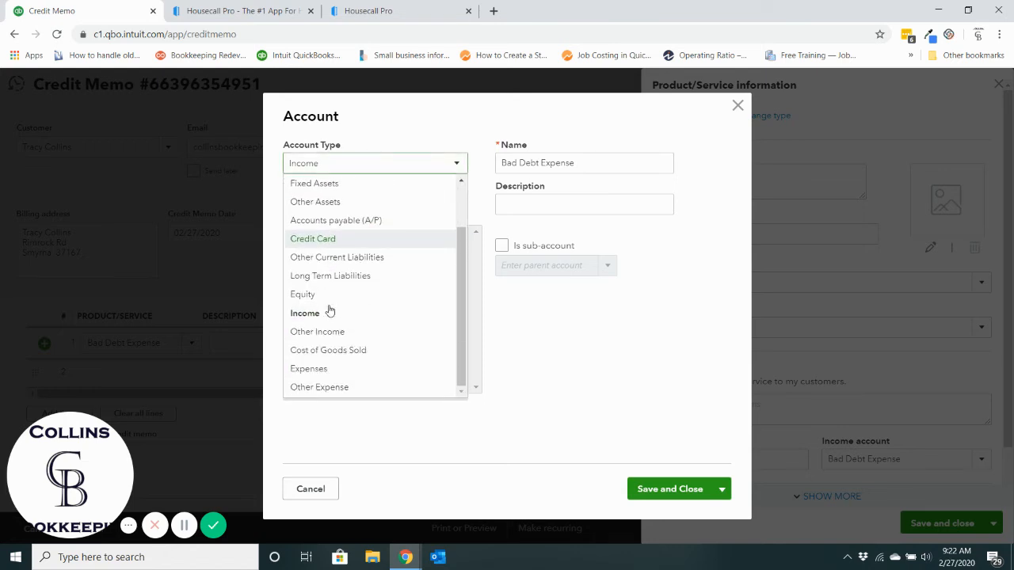
click(312, 369)
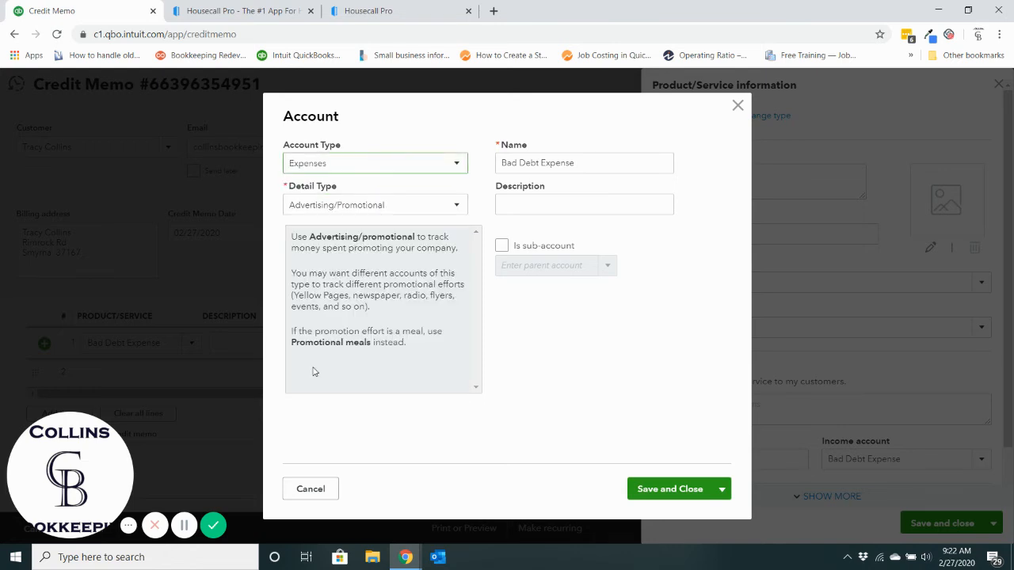
click(422, 207)
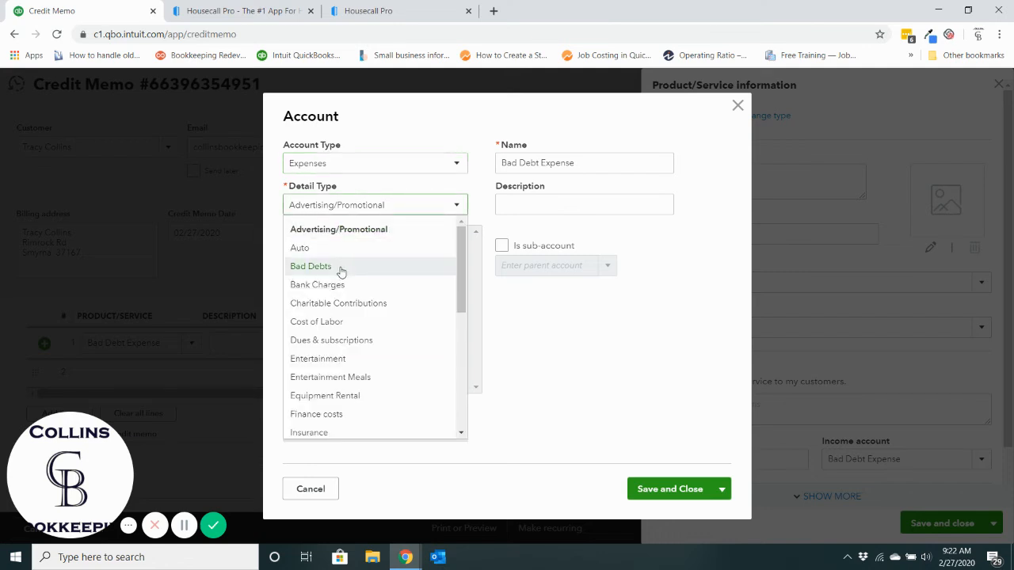
click(341, 272)
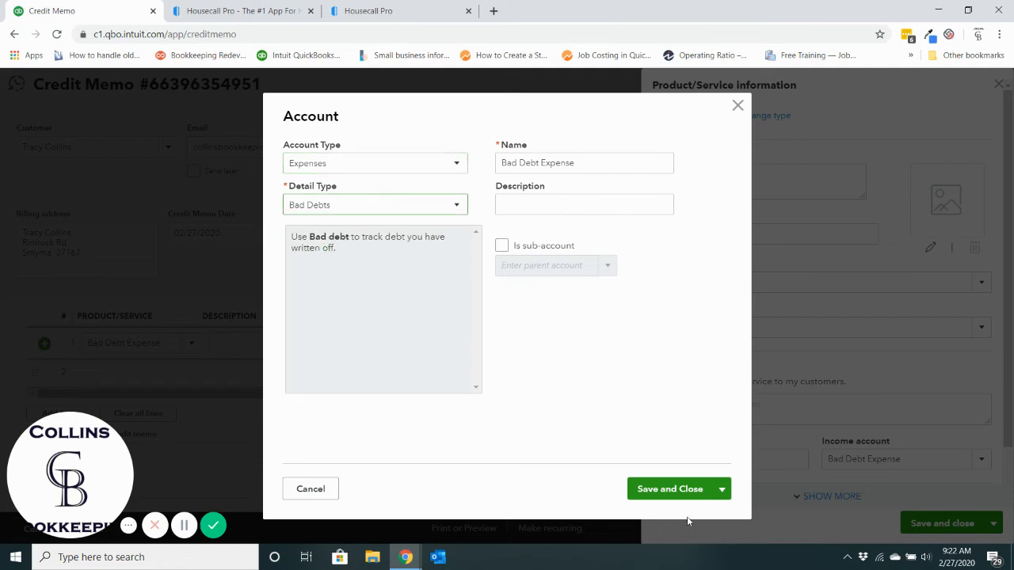
click(689, 491)
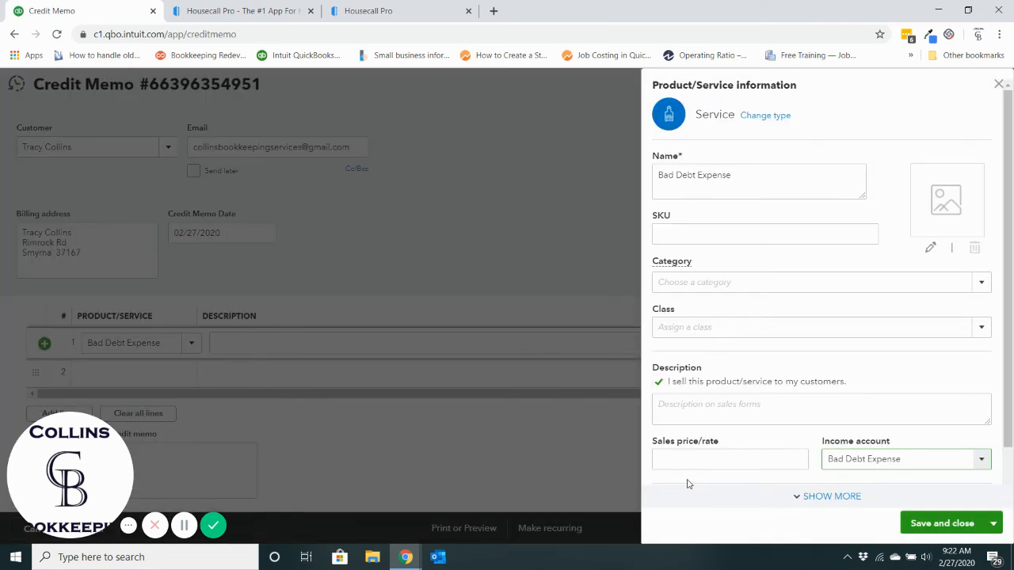
click(926, 525)
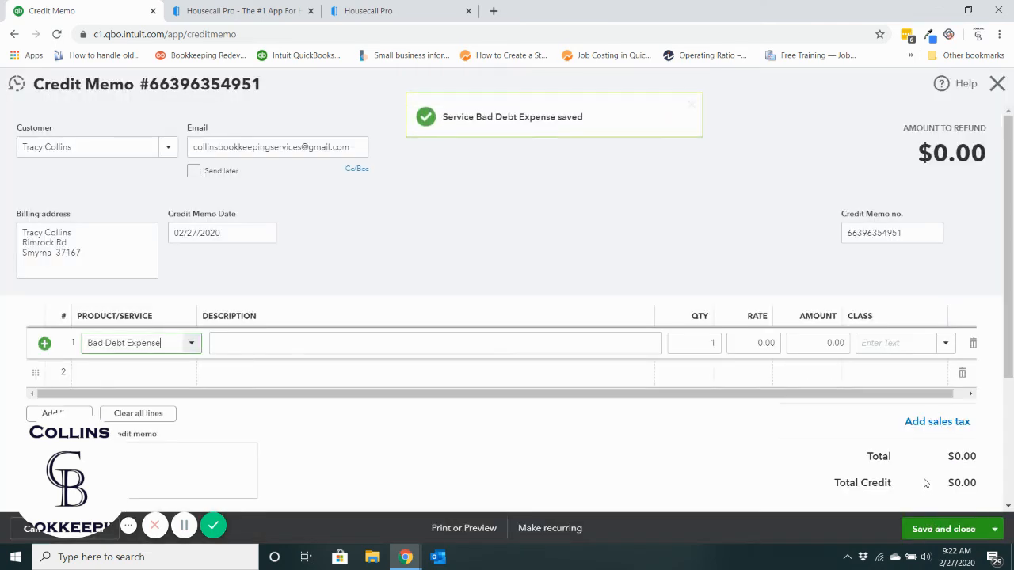
- Enter 200.00 as the Bad Debt Expense line's amount, and save and close the credit memo without a class
click(814, 345)
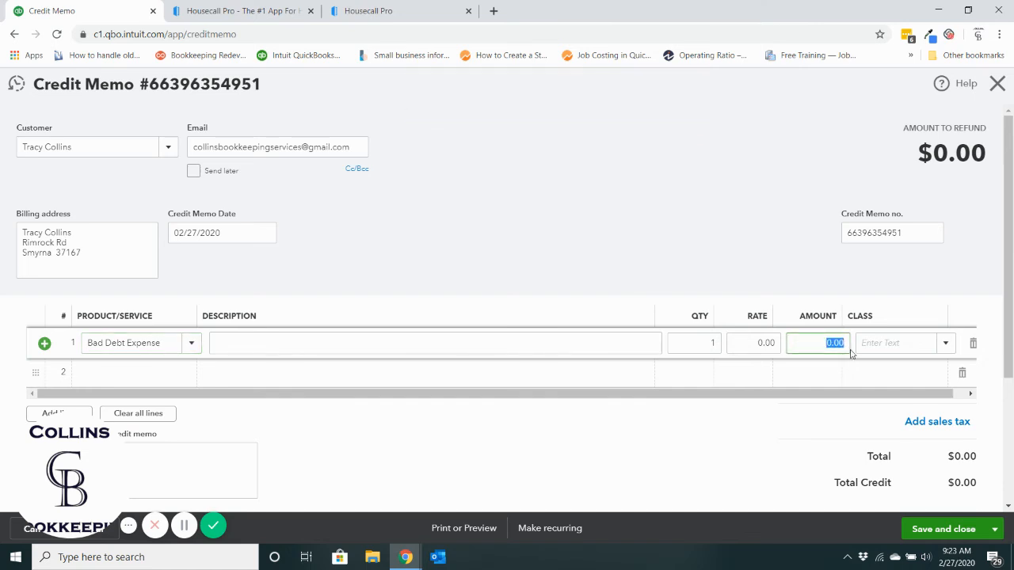
text(200.00)
click(918, 528)
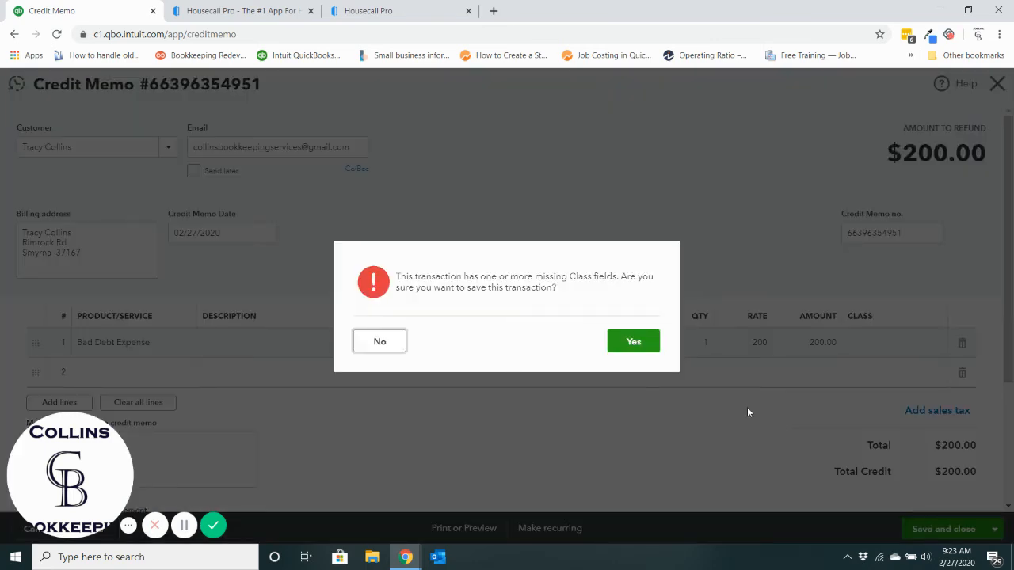
click(648, 344)
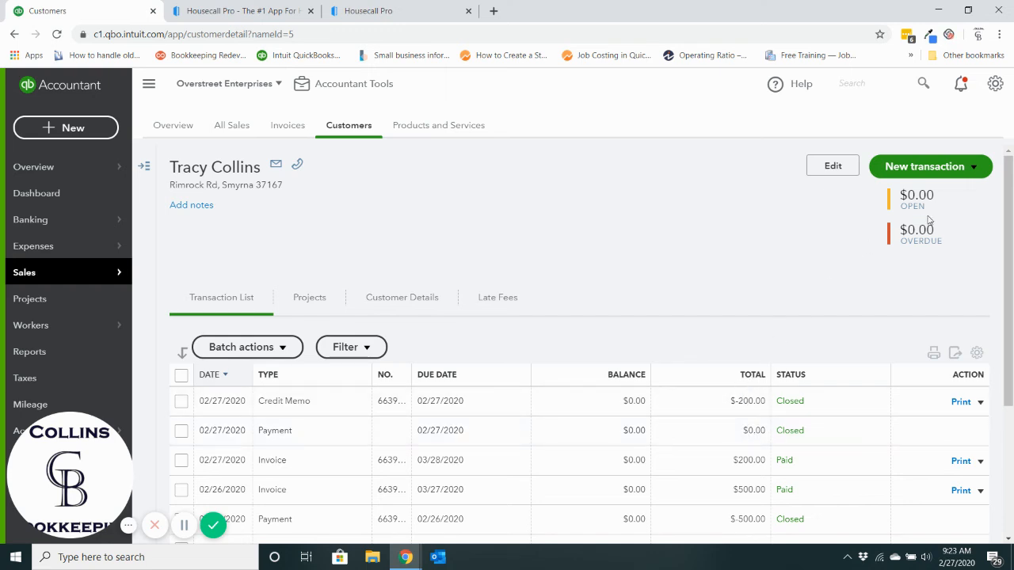
- Run the Profit and Loss report for This Month and check the Bad Debt Expense line
click(32, 350)
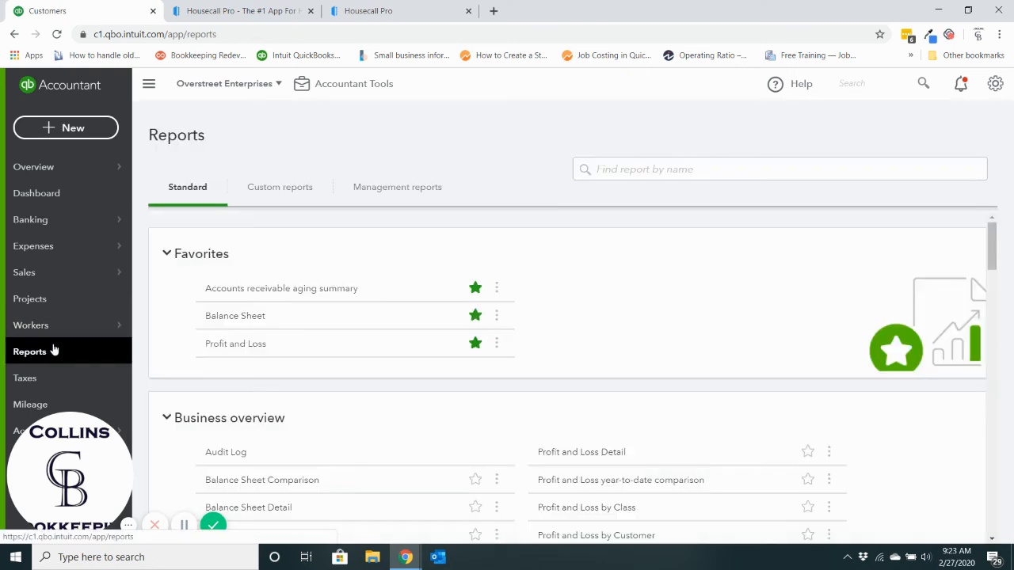
click(214, 345)
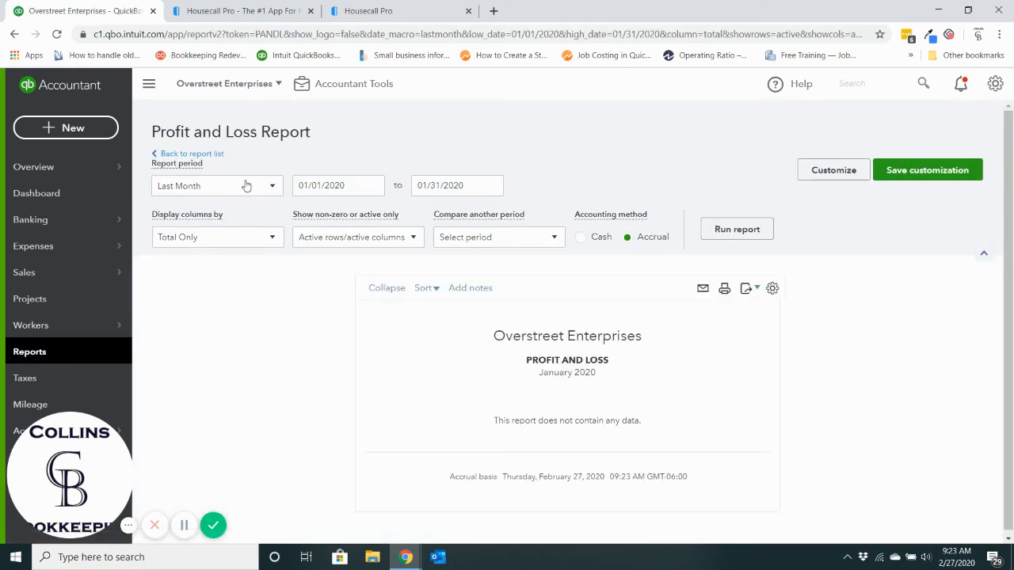
click(245, 186)
scroll(197, 249, down, 2)
scroll(197, 249, up, 3)
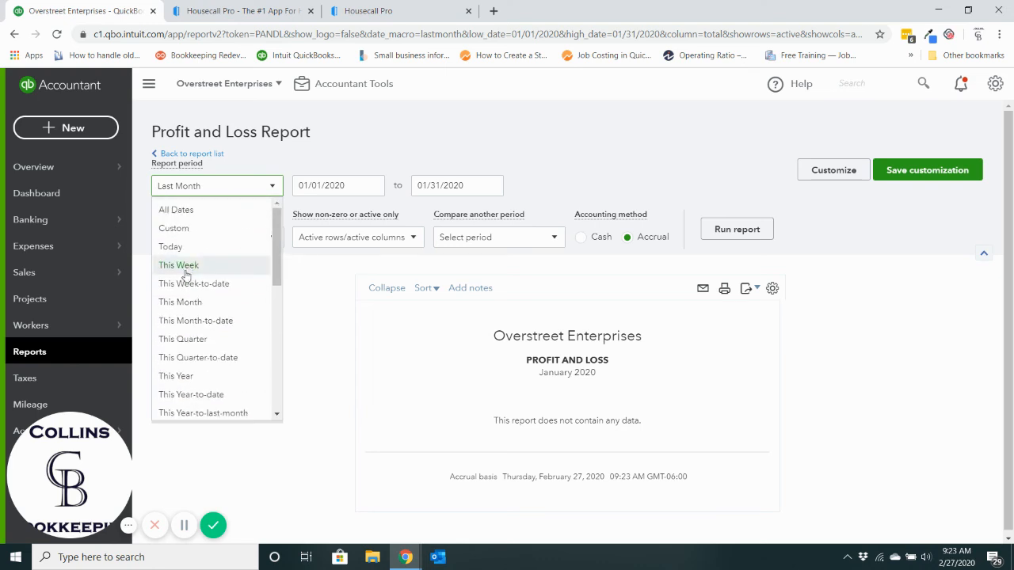
click(186, 301)
click(721, 232)
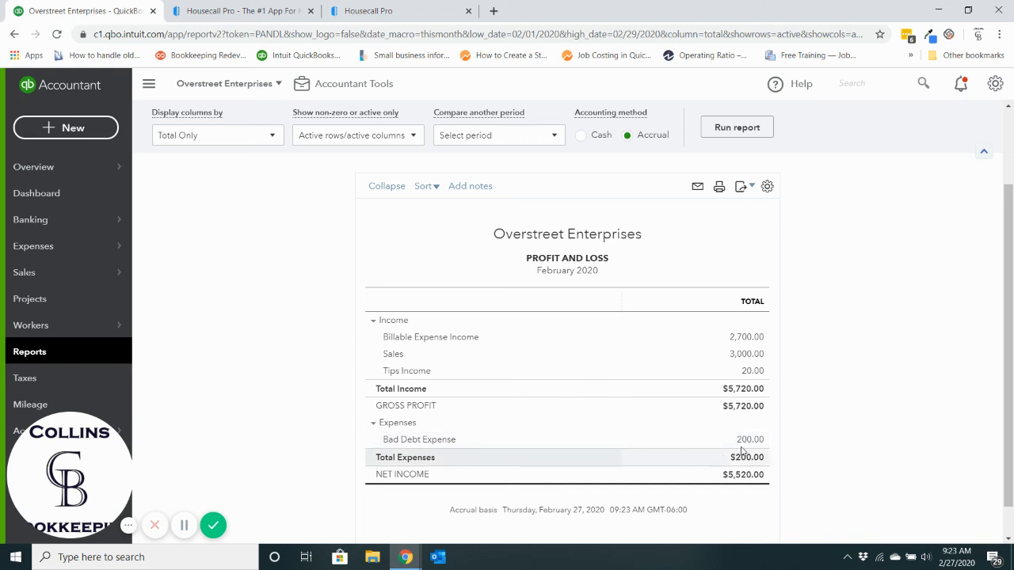
- Switch back to the Gutter Replacements job invoice in Housecall Pro
click(405, 17)
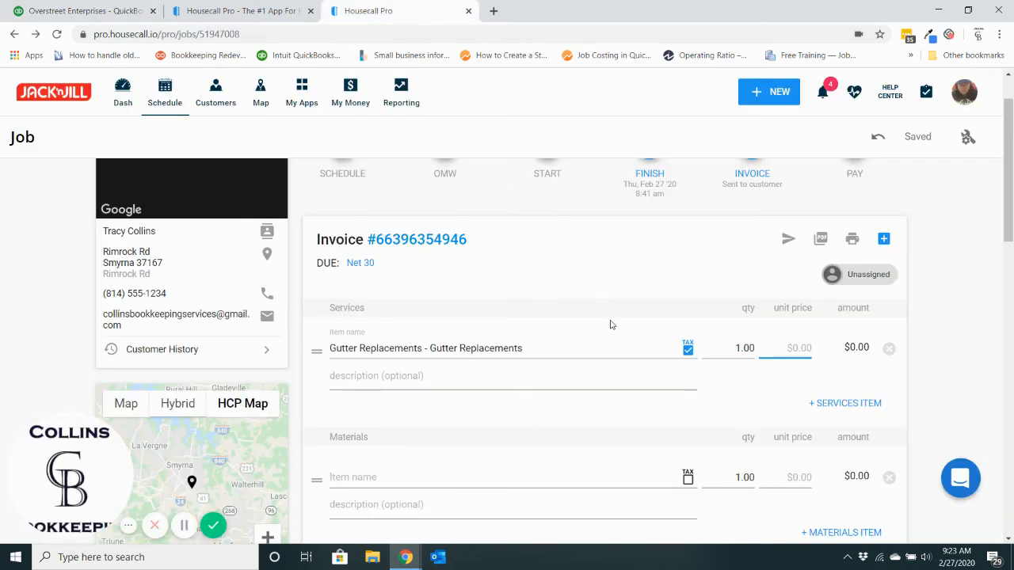